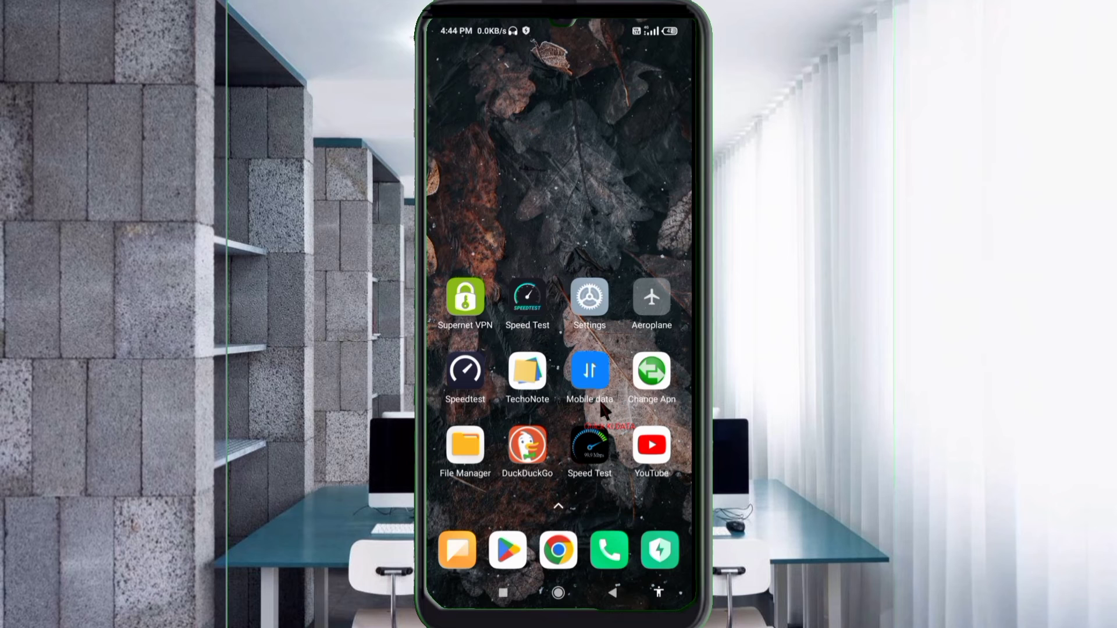
Open Settings and go to the airtel SIM's Access point names list
click(590, 316)
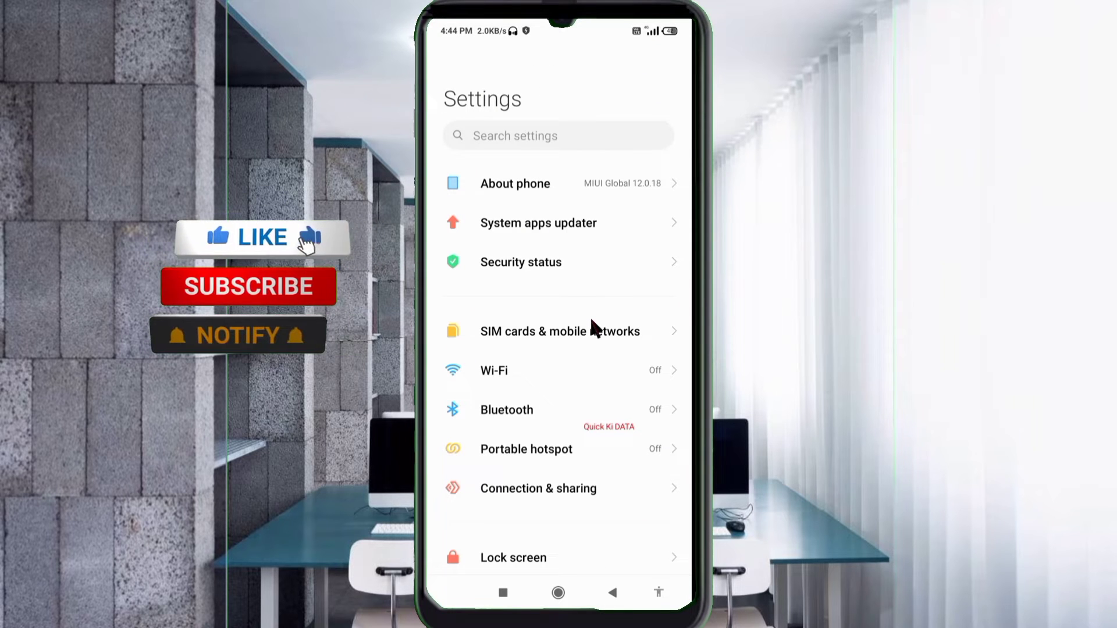
click(573, 342)
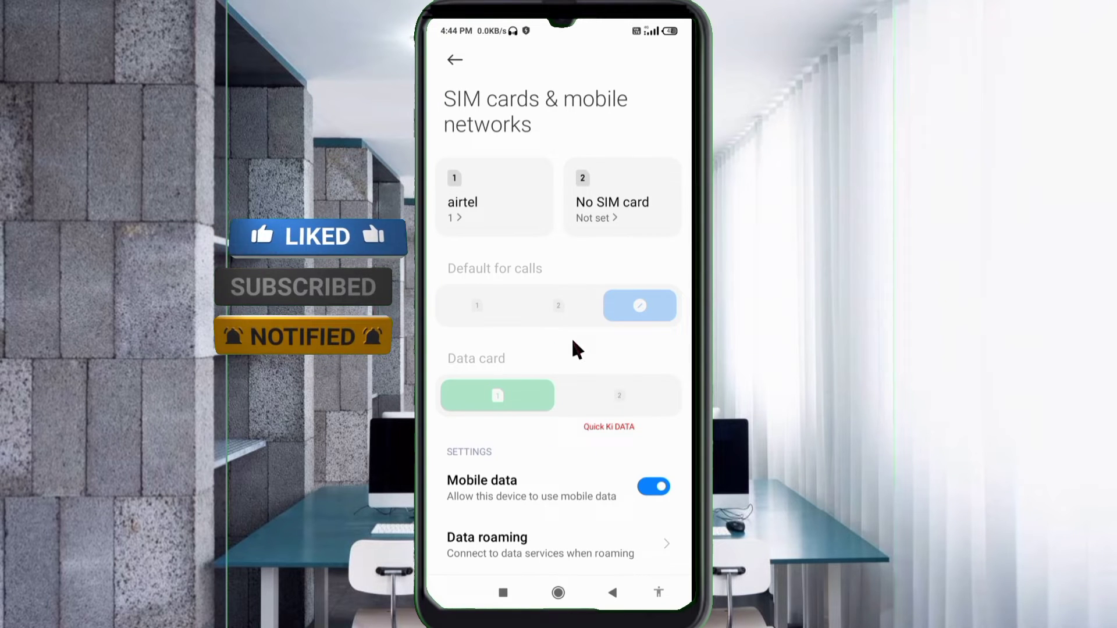
click(502, 232)
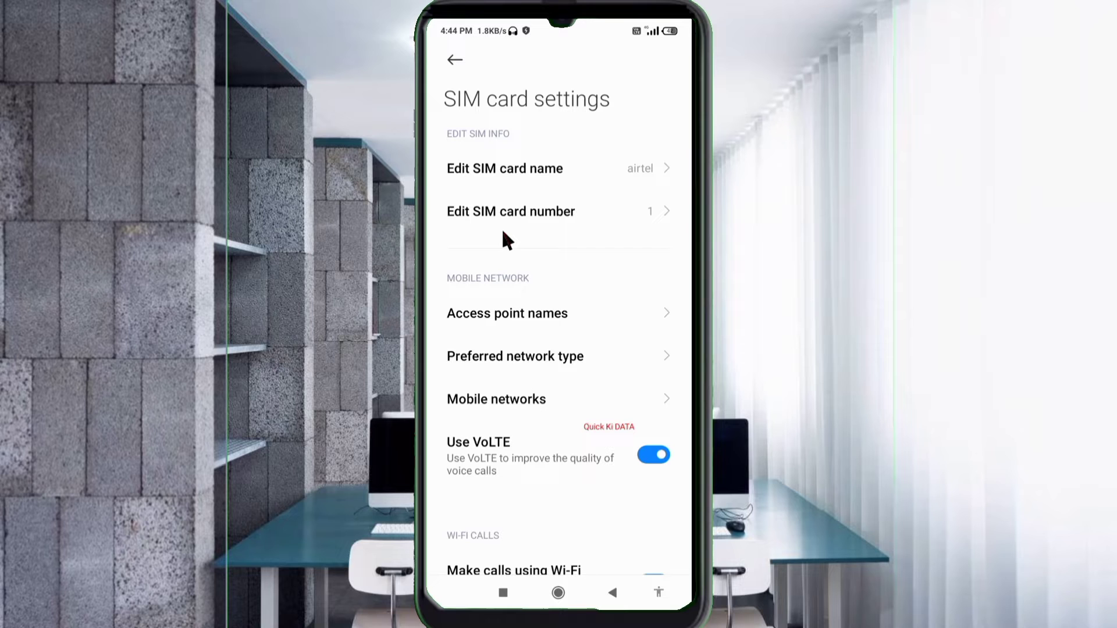
click(528, 326)
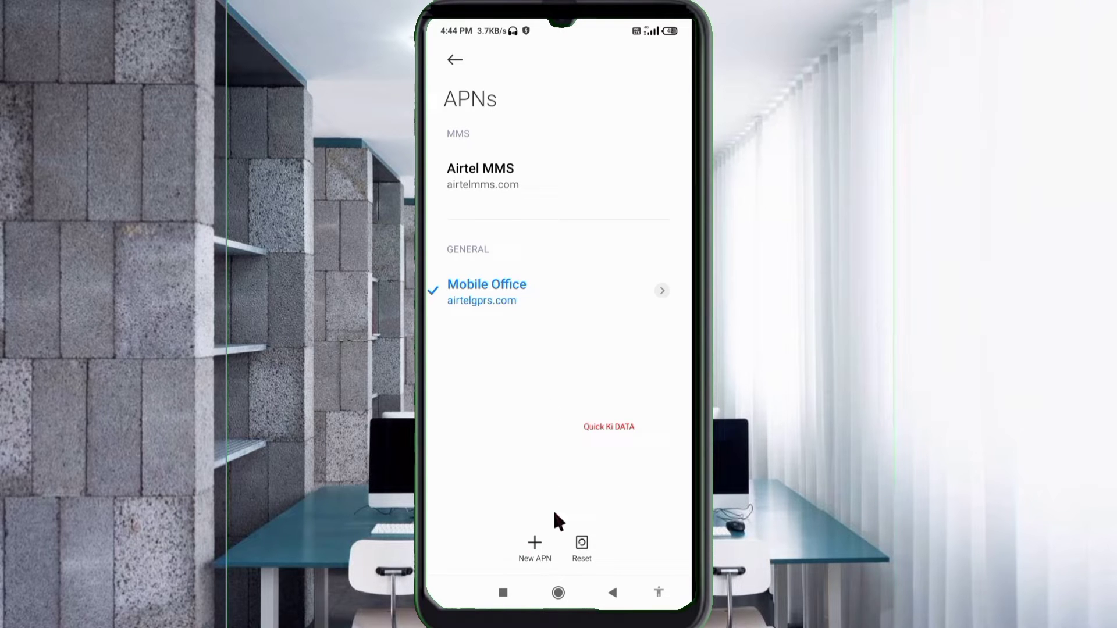
Create a new APN named 'Maxis 4G' with the APN value 'unet'
click(547, 545)
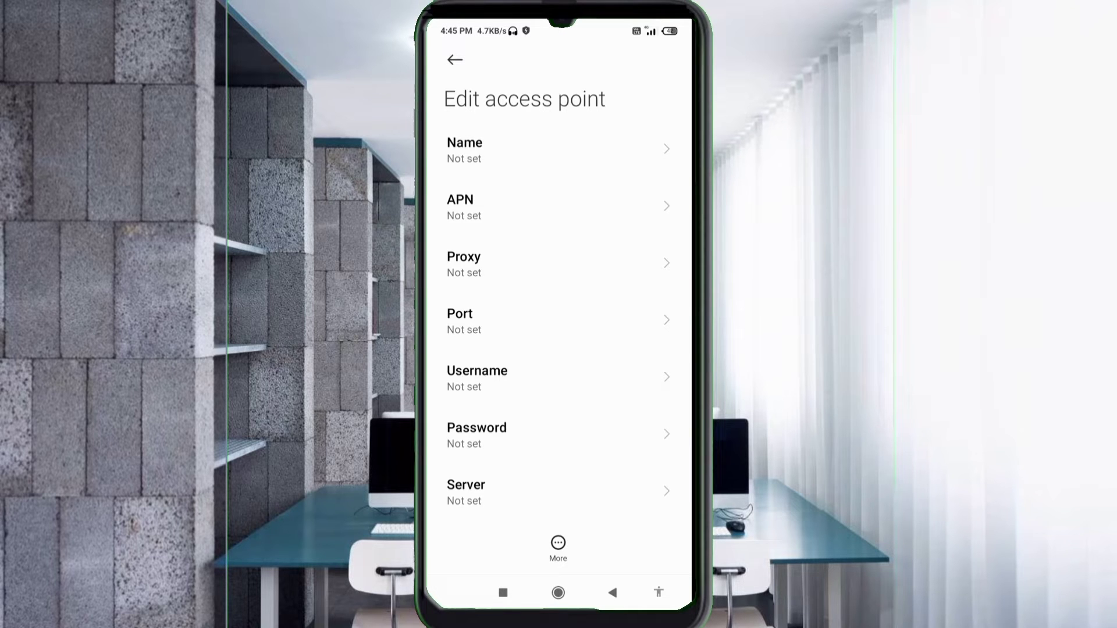
click(524, 150)
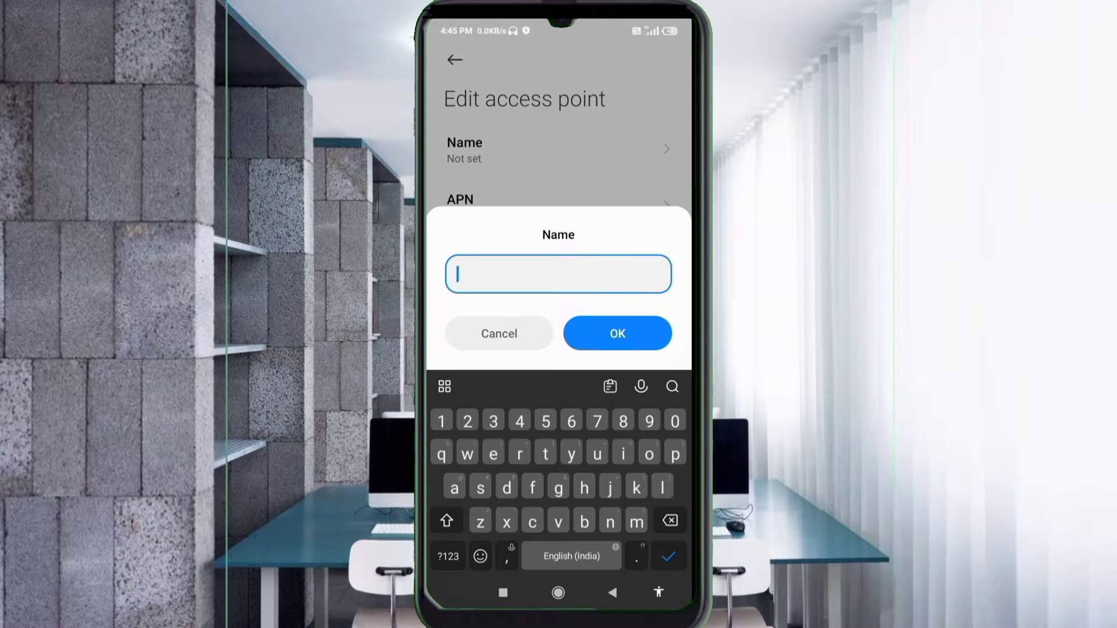
text(Maxi)
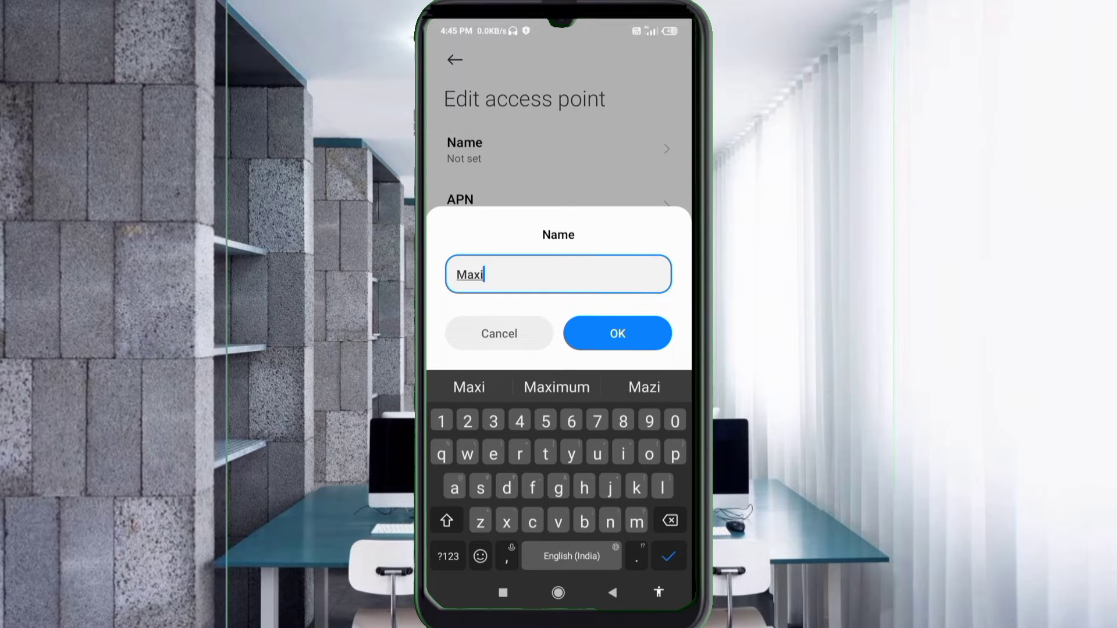
text(s 4G)
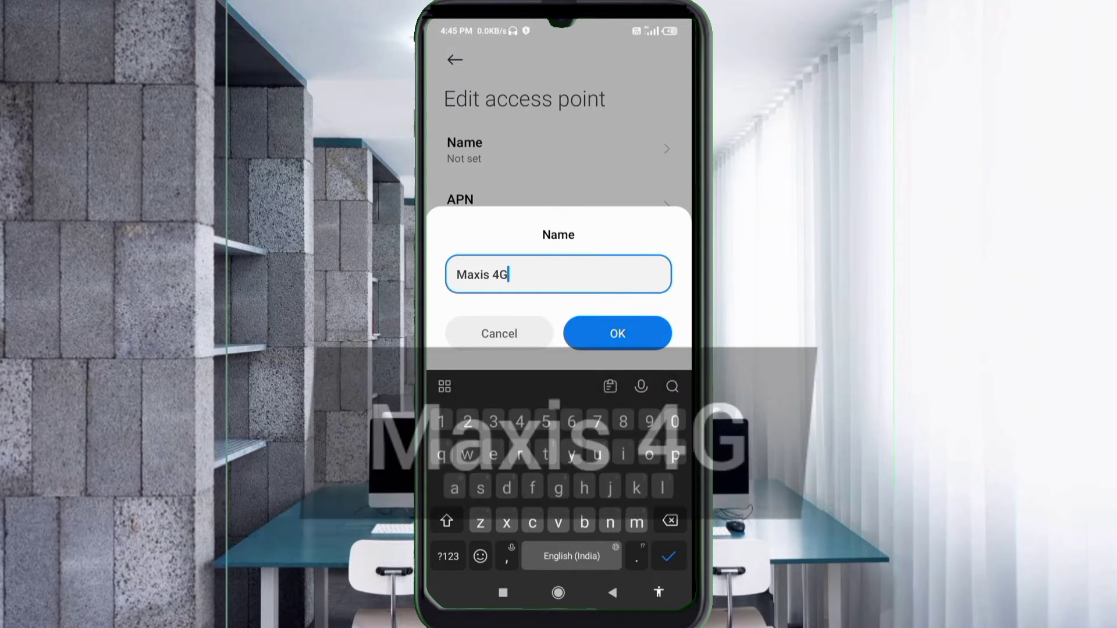
key(Return)
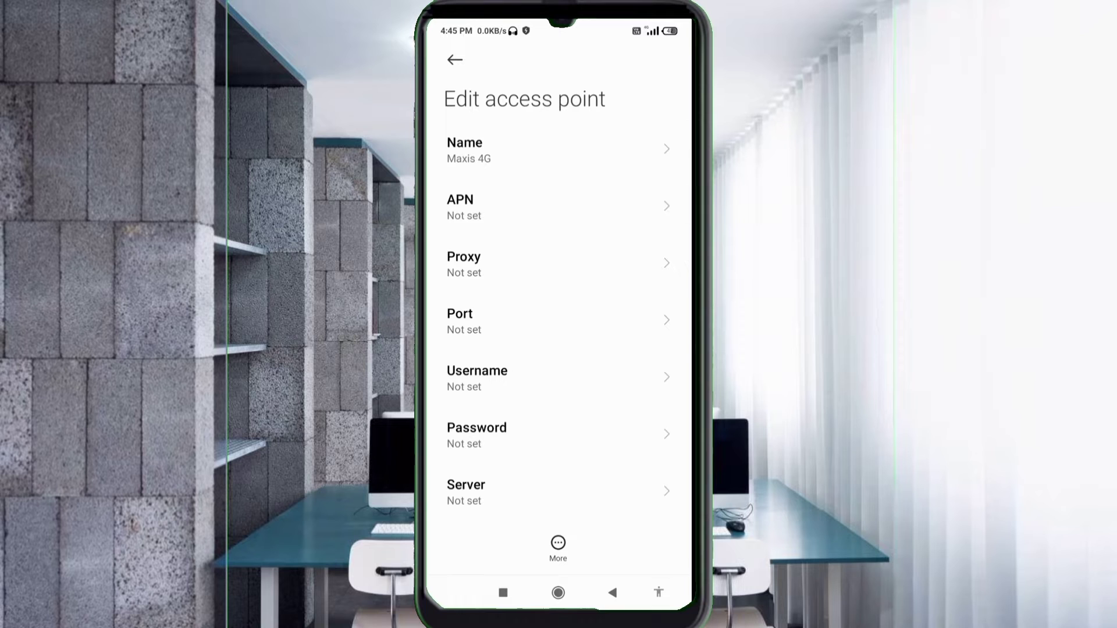
click(524, 206)
text(unet)
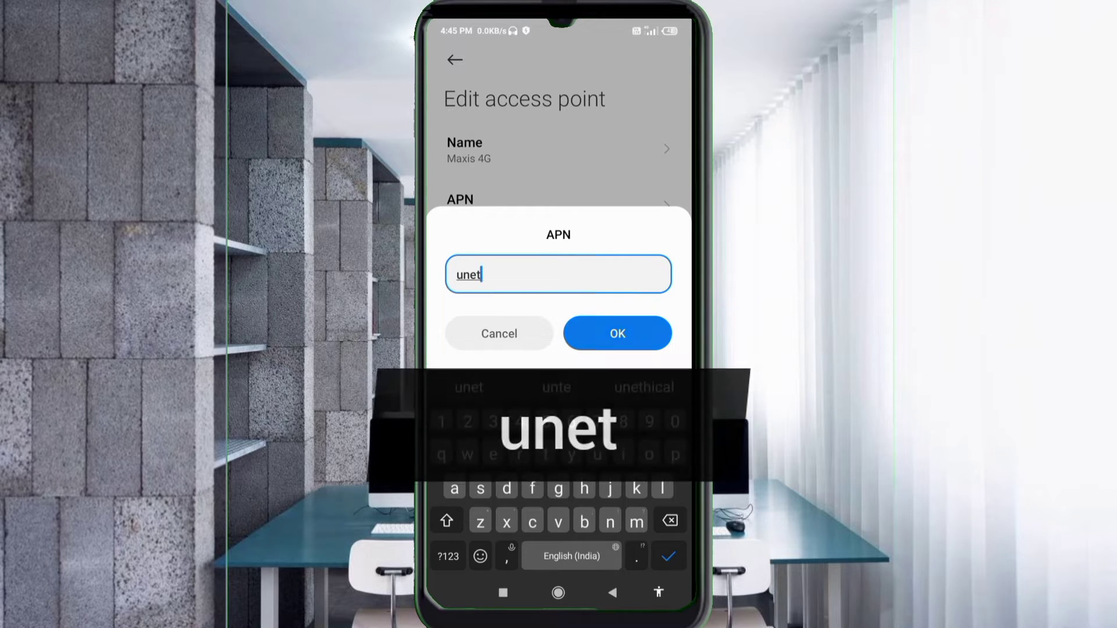
key(Return)
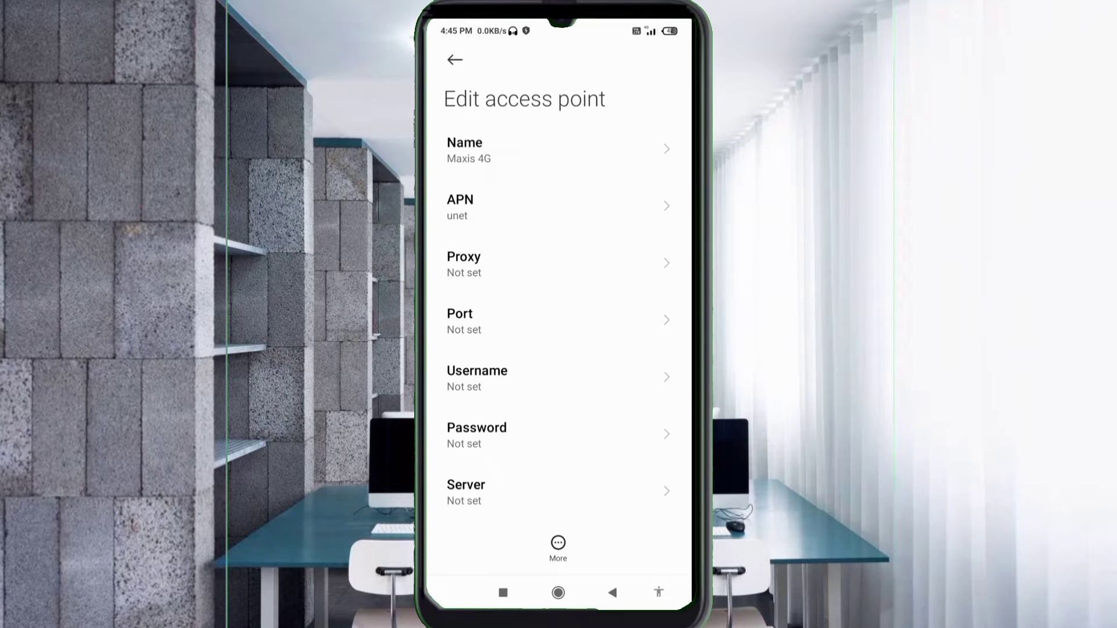
Set the access point's username to 'maxis' and enter its password
click(477, 377)
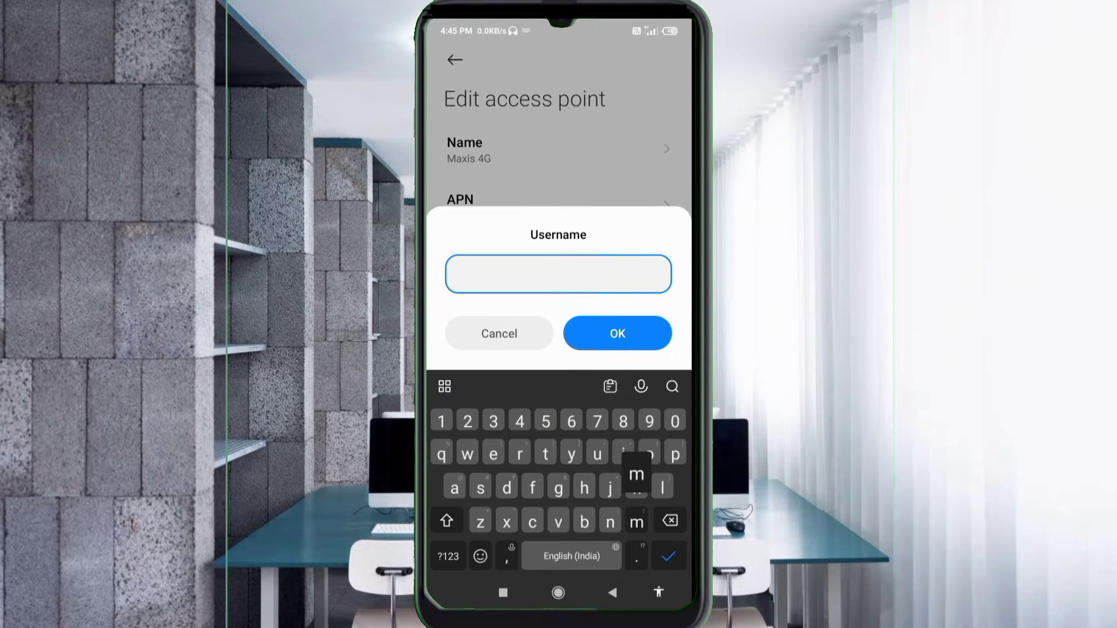
text(maxis)
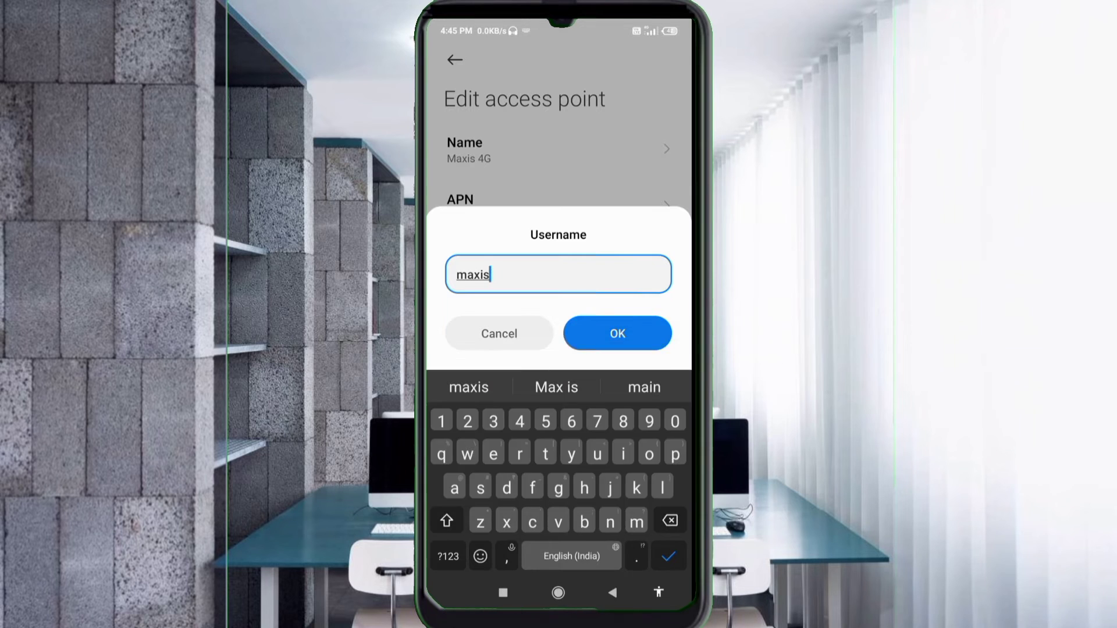
key(Return)
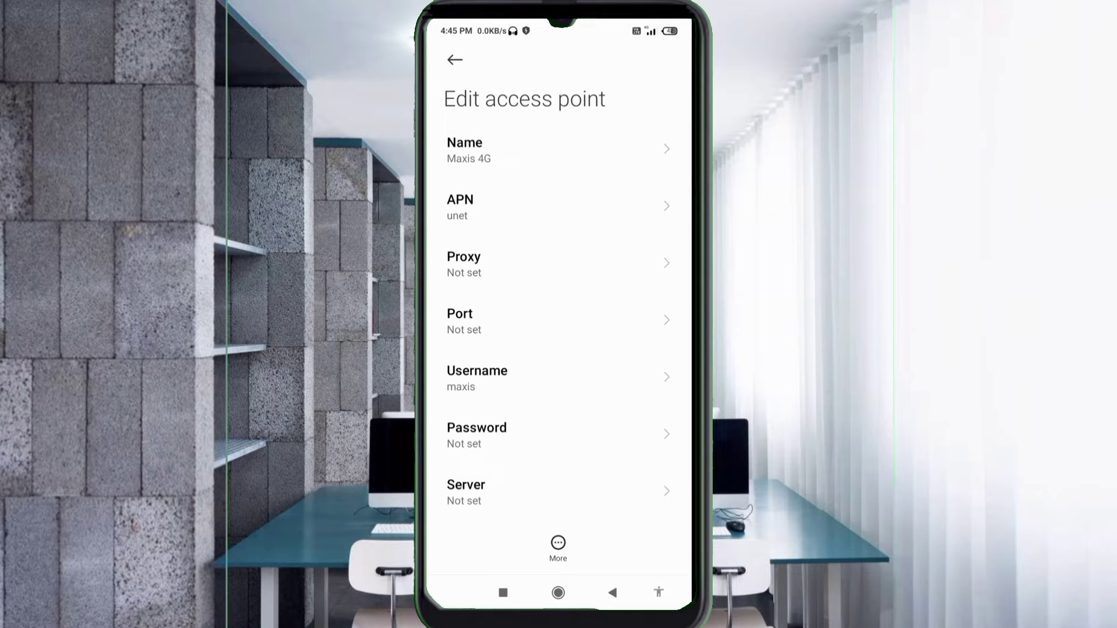
click(477, 434)
text(wap)
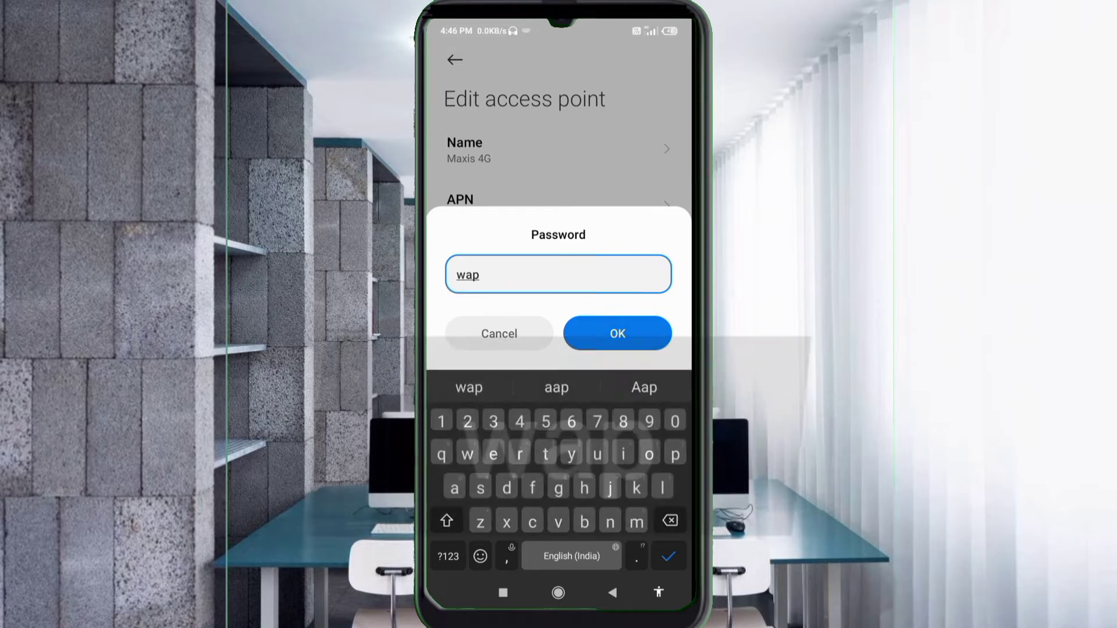
click(618, 334)
scroll(558, 326, down, 4)
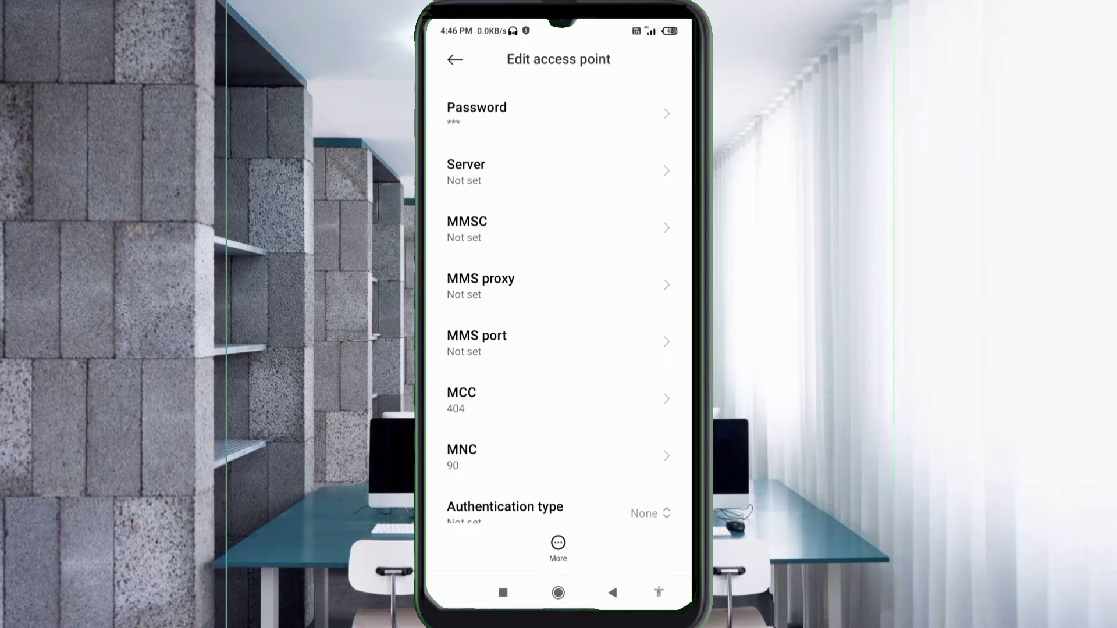
Enter 157.240.214.35 as the Maxis 4G access point's server address
click(558, 172)
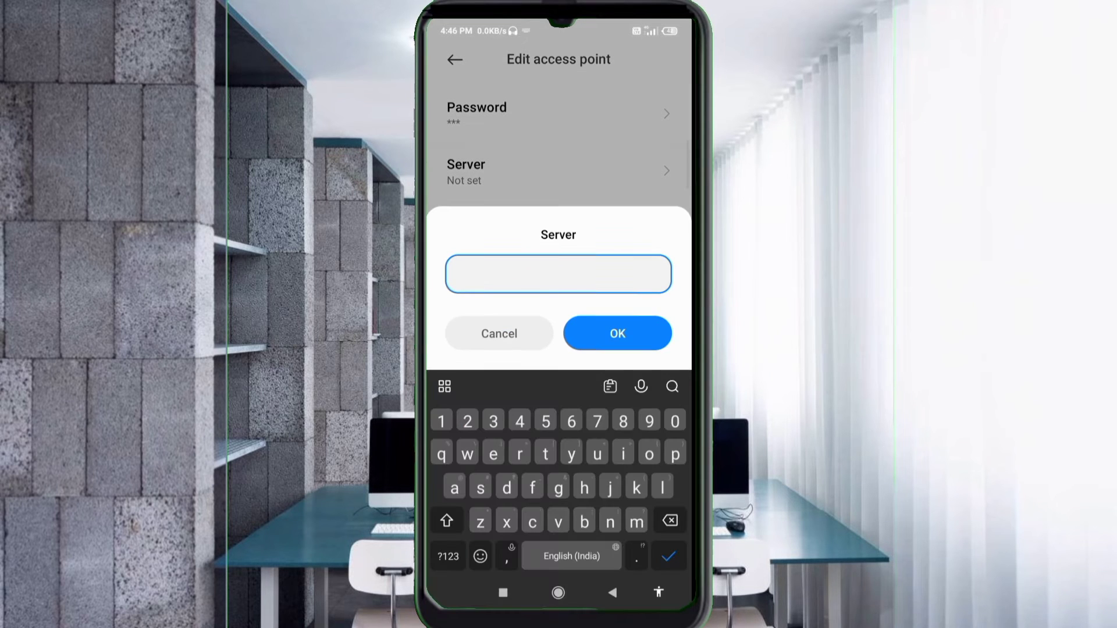
text(157.240.214.)
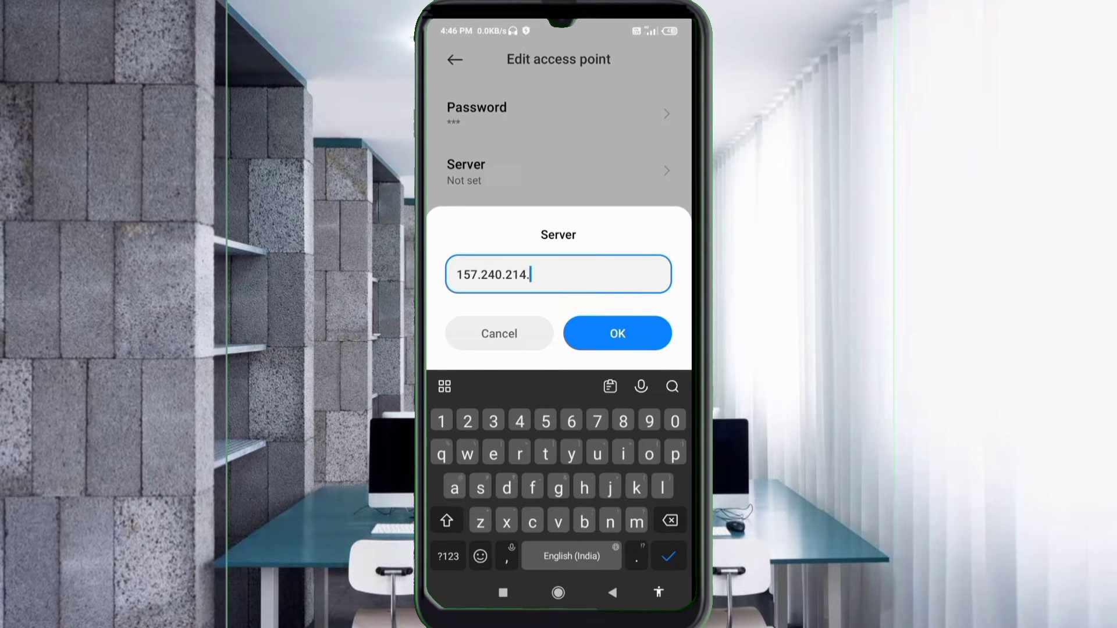
text(35)
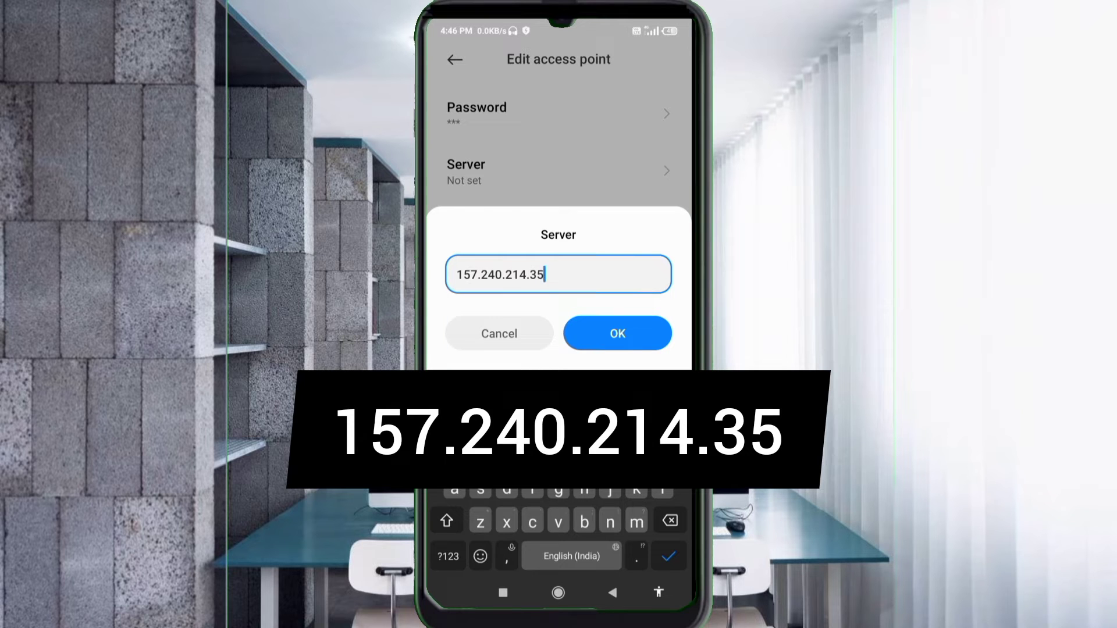
click(618, 334)
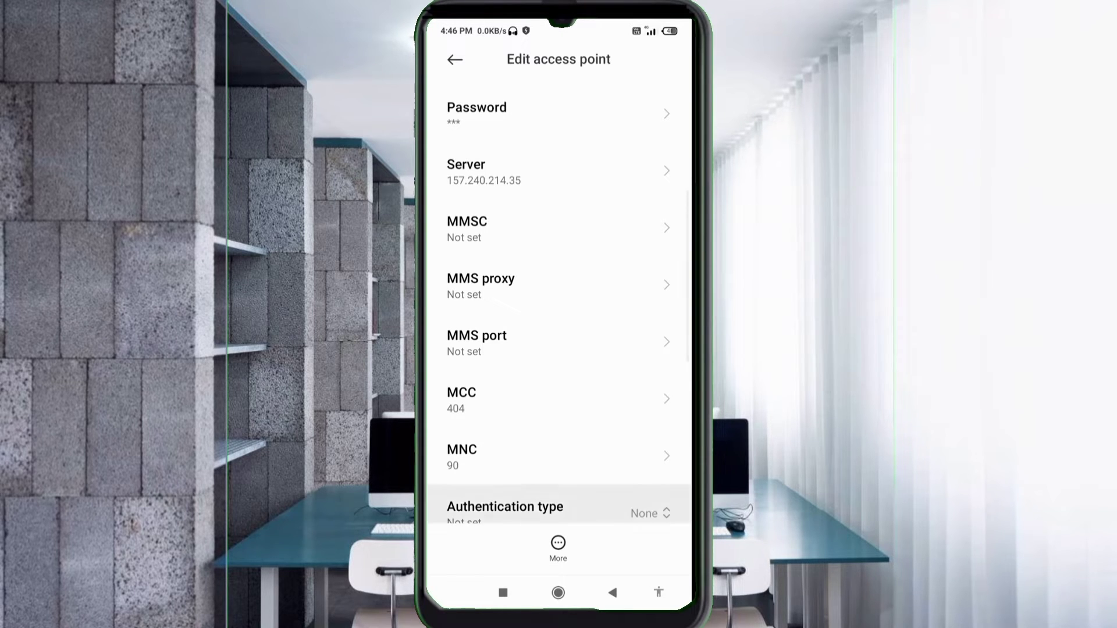
Set the authentication type to PAP or CHAP
scroll(559, 347, down, 5)
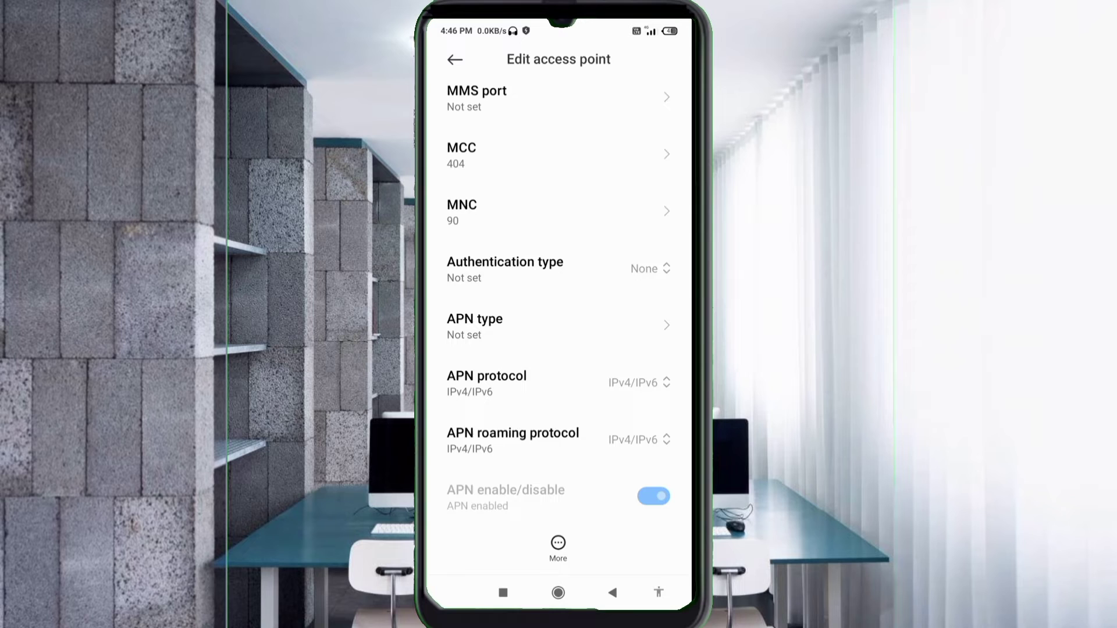
click(646, 268)
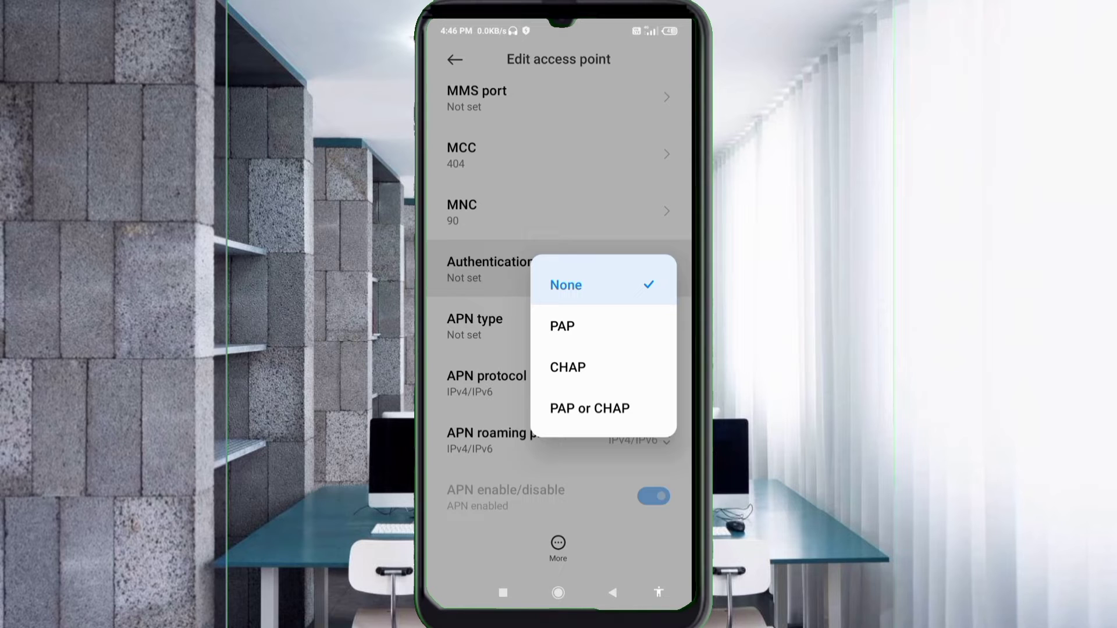
click(590, 409)
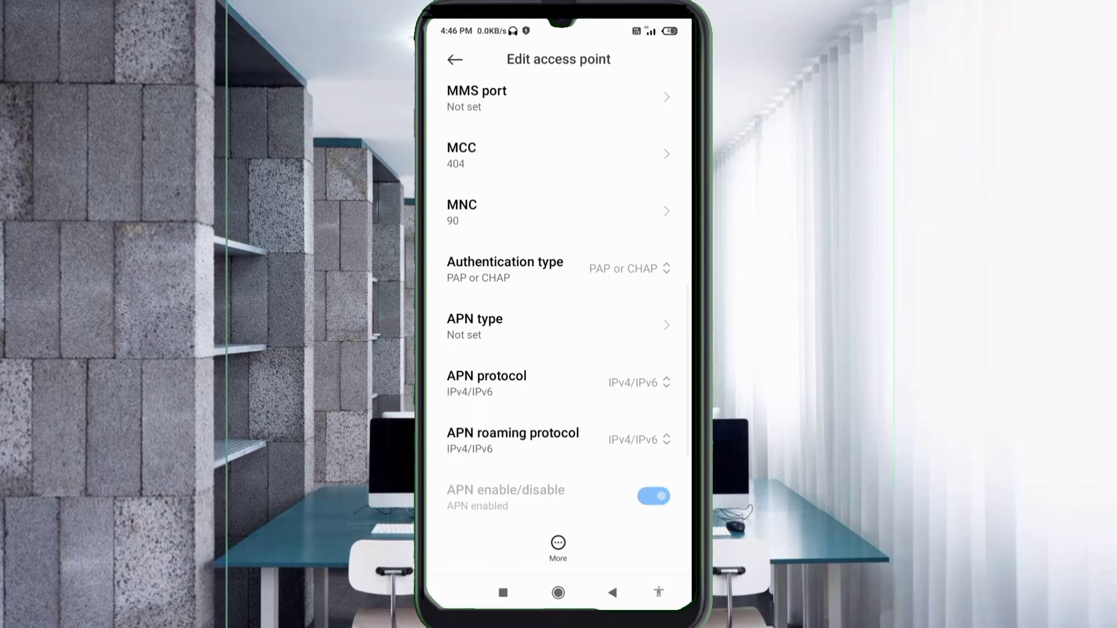
Enter 'default' as the APN type
click(558, 326)
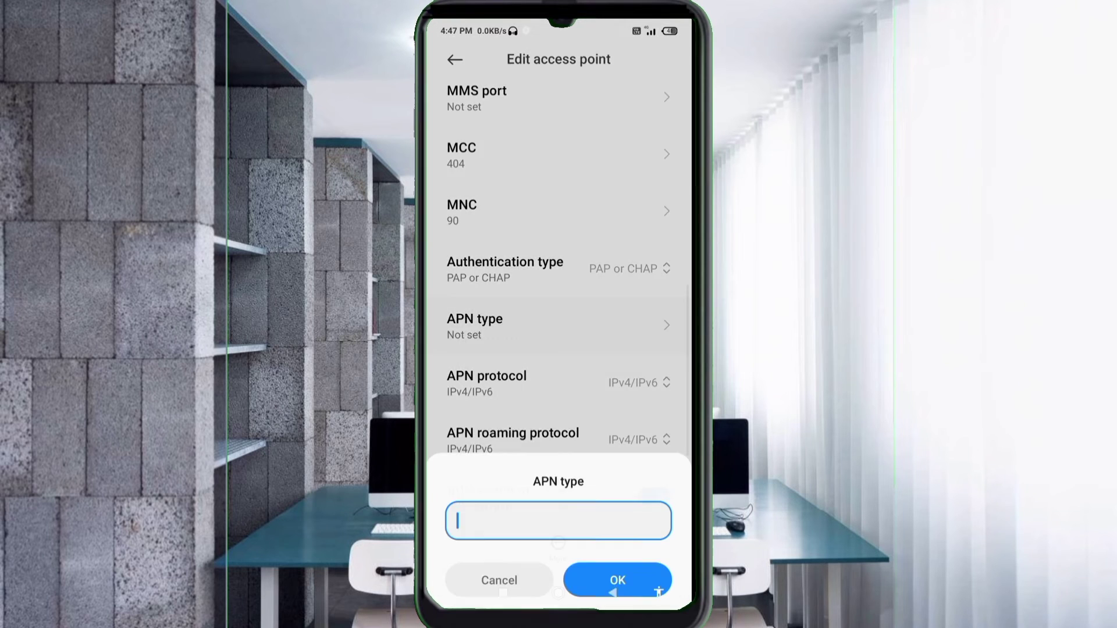
text(def)
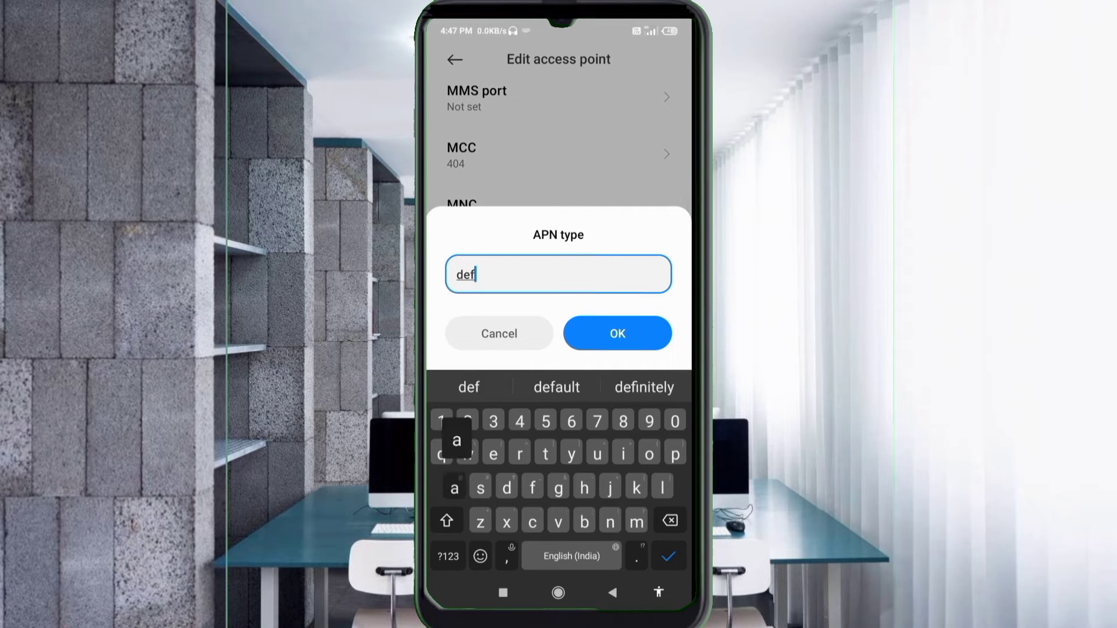
text(ault)
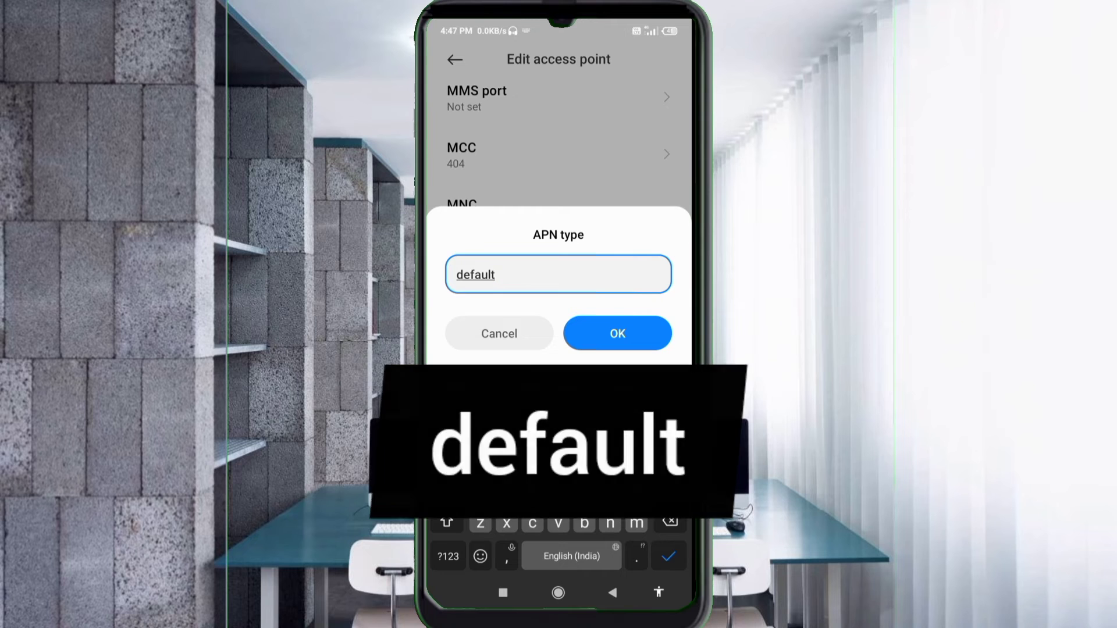
click(617, 333)
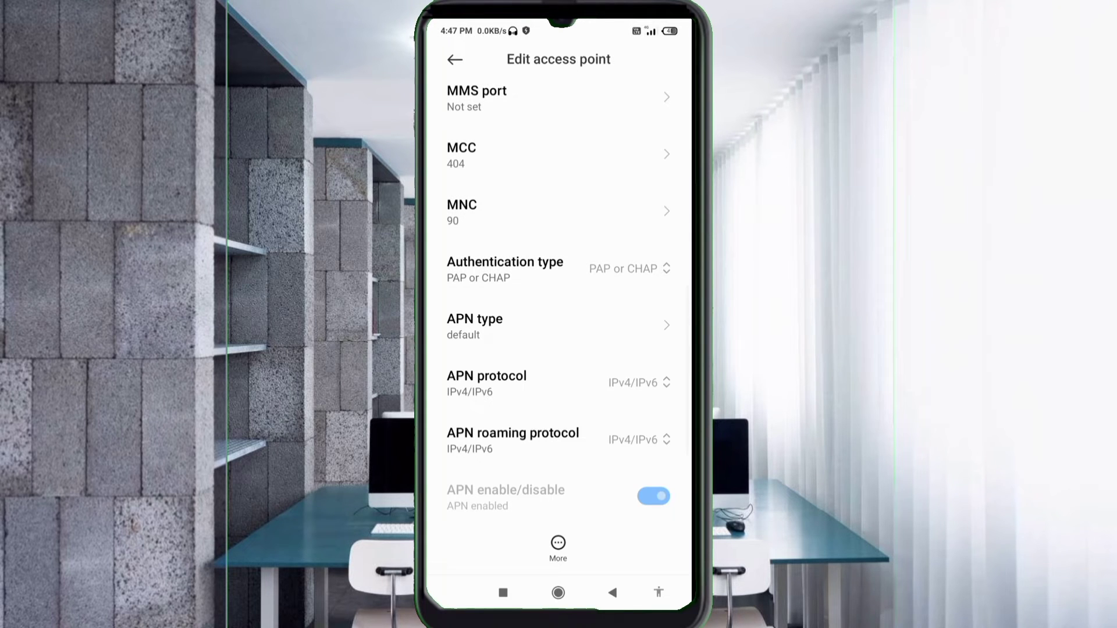
Set both the APN protocol and APN roaming protocol to IPv4
scroll(558, 343, down, 3)
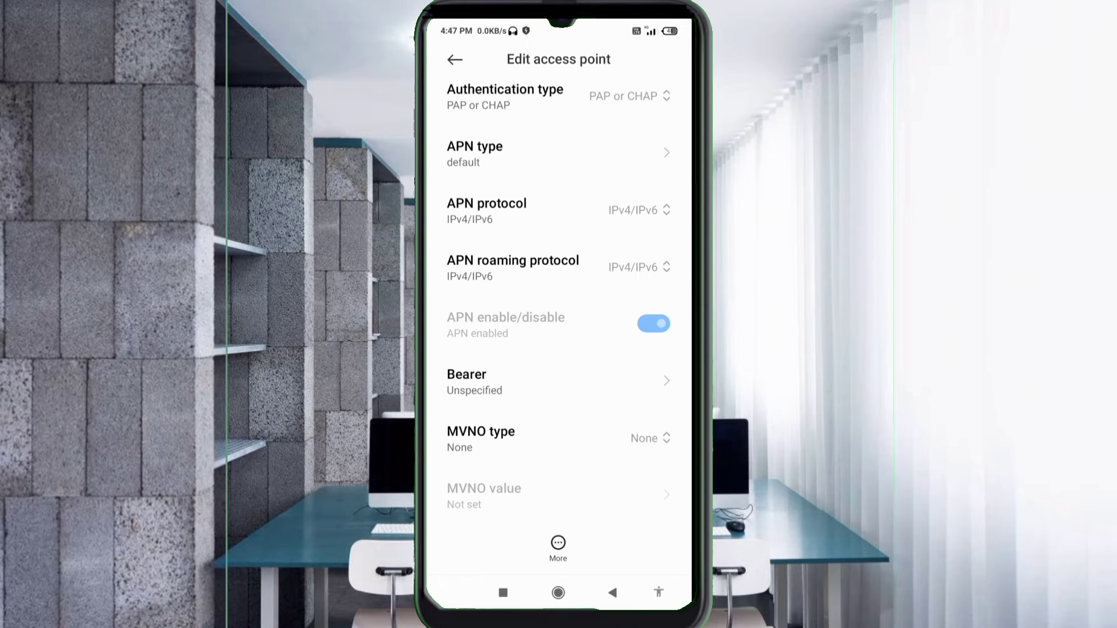
click(634, 210)
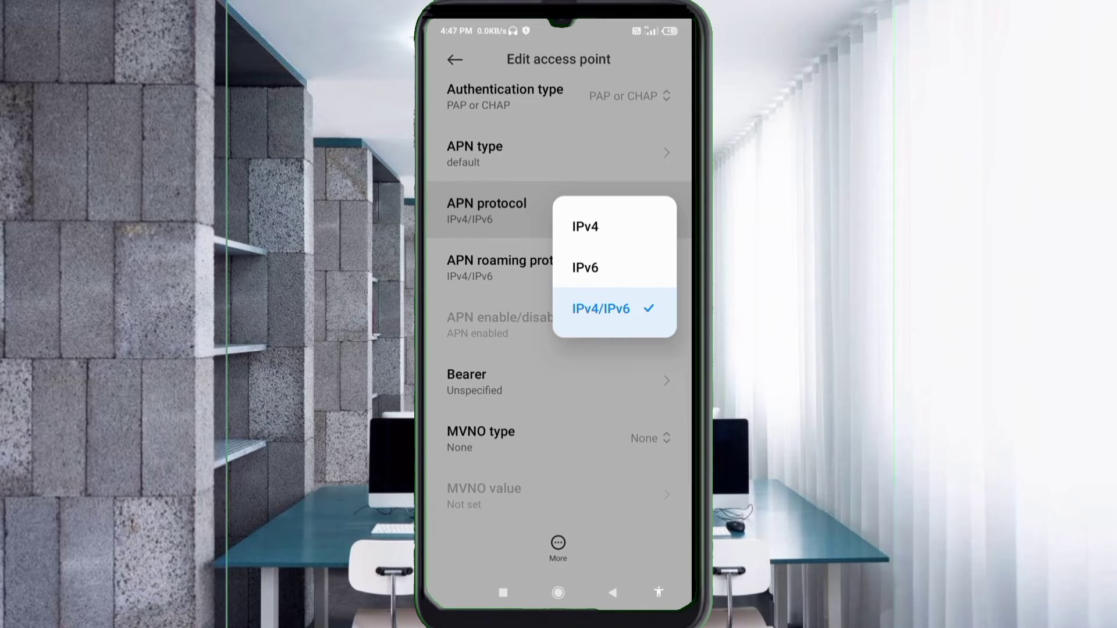
click(585, 227)
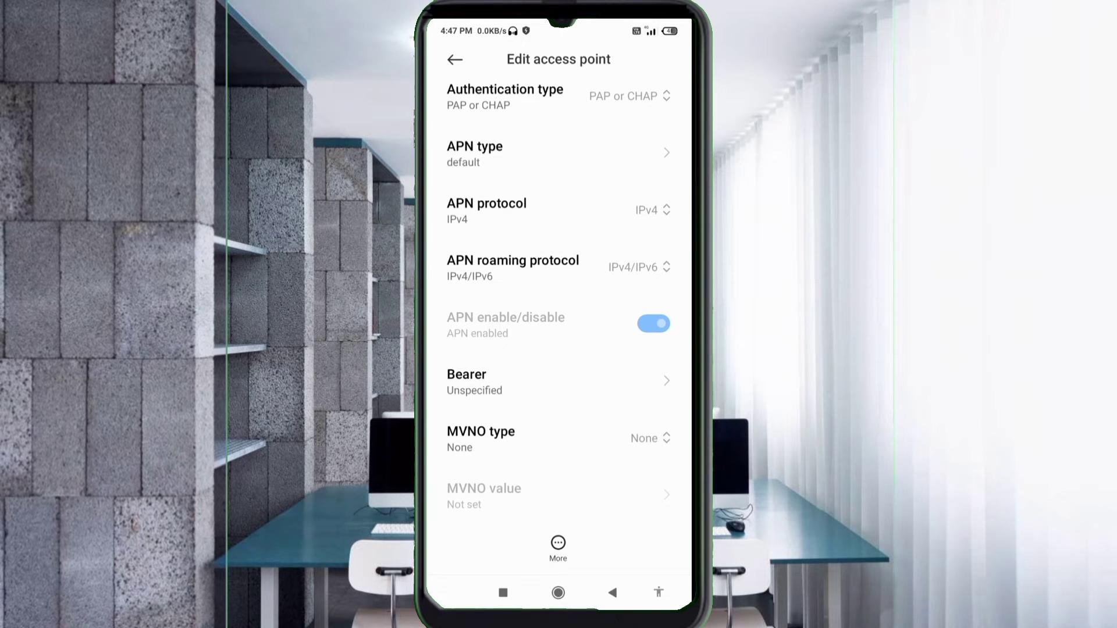
click(639, 267)
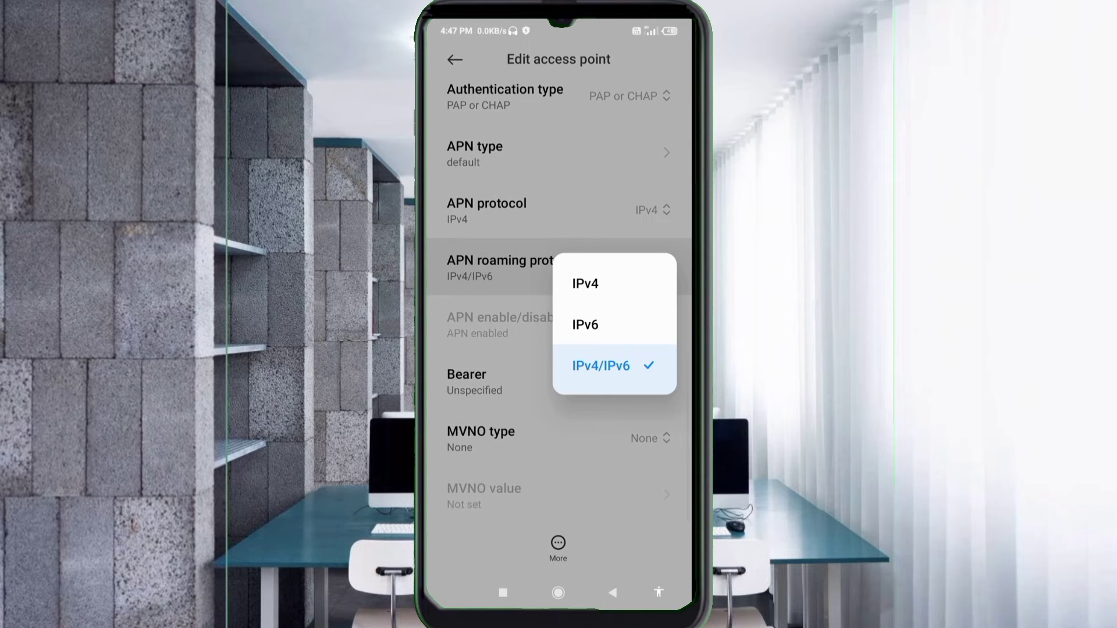
click(584, 283)
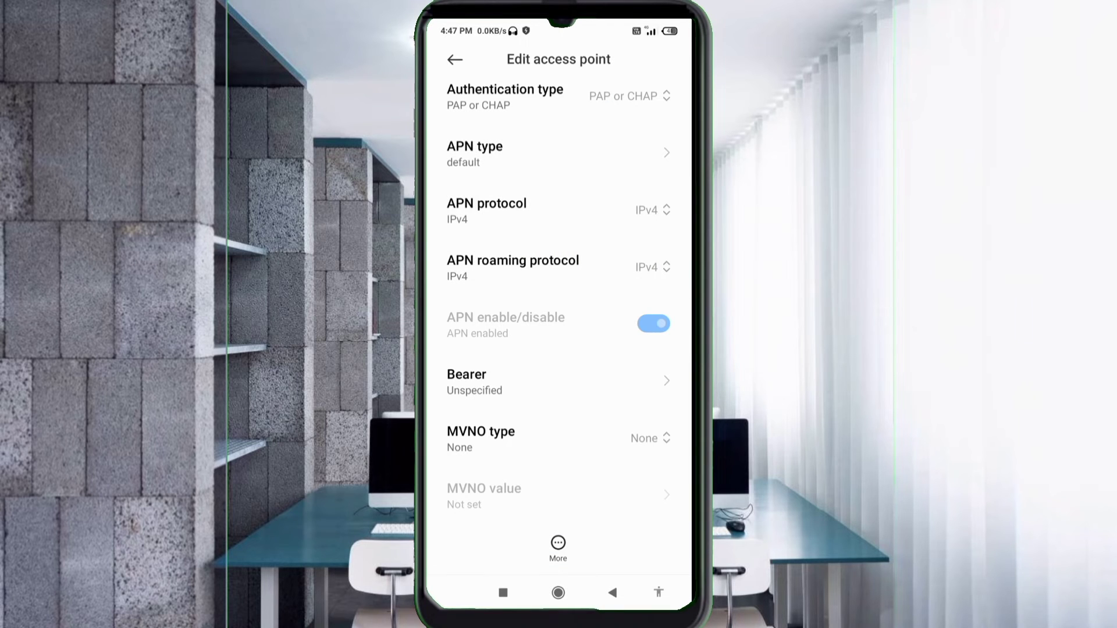
Change the bearer from Unspecified to LTE
click(475, 382)
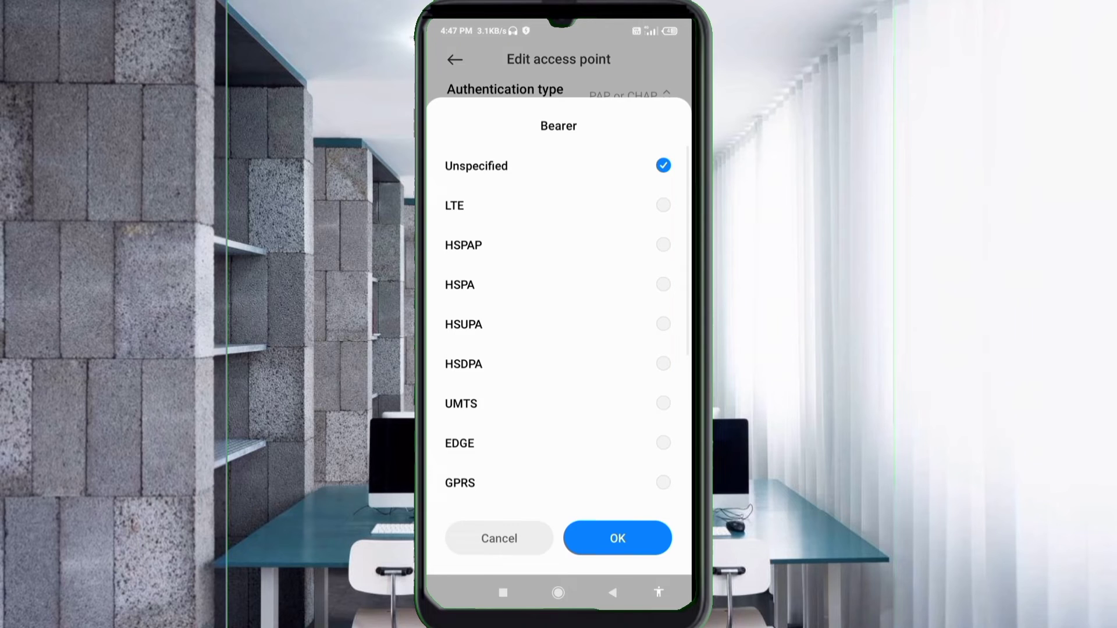
click(476, 166)
click(455, 206)
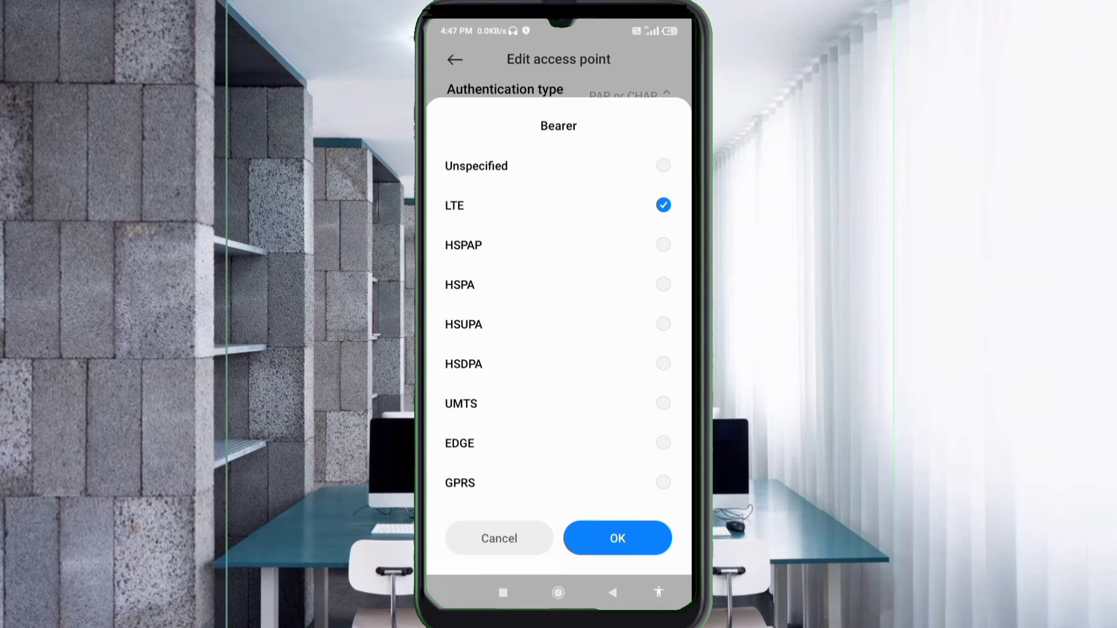
click(618, 539)
Save the Maxis 4G APN via More > Save, then select it in the APNs list
scroll(559, 291, up, 5)
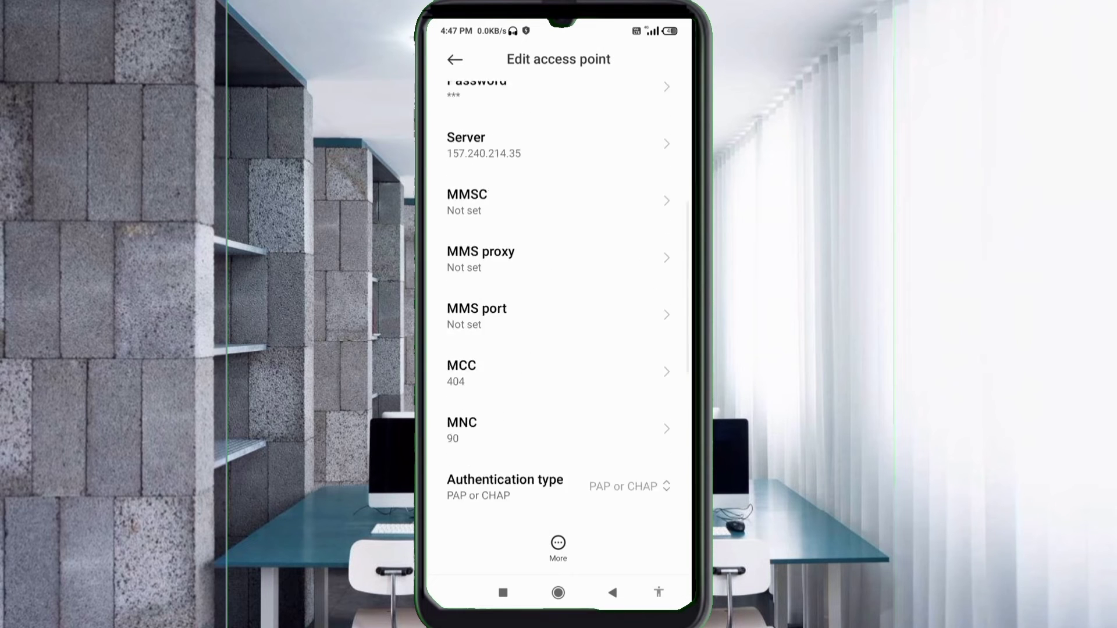
scroll(559, 291, up, 3)
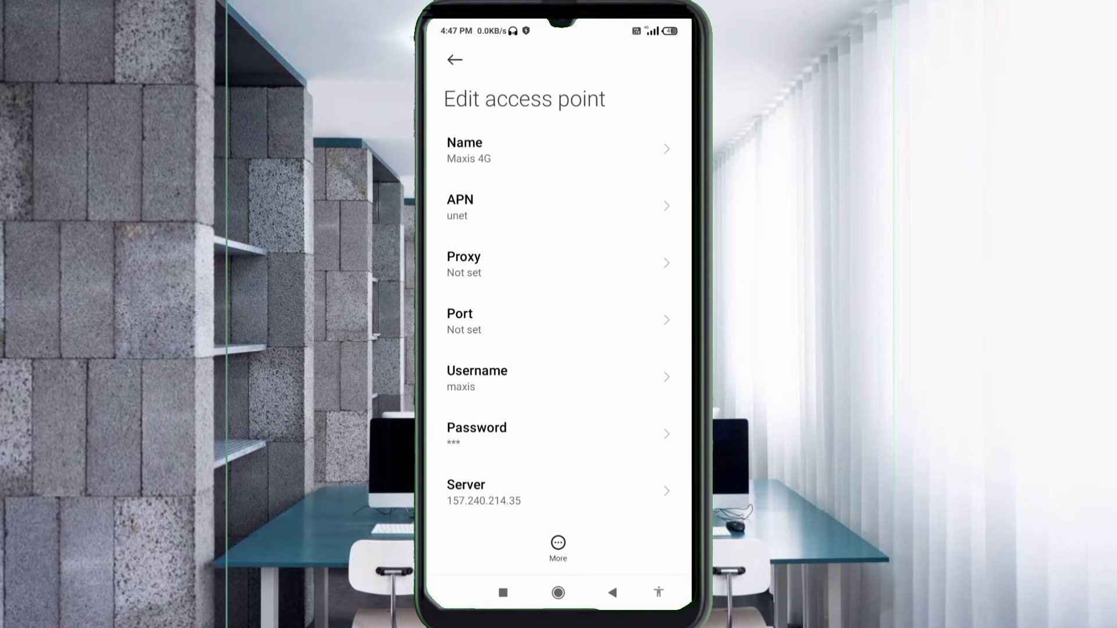
click(558, 547)
click(456, 458)
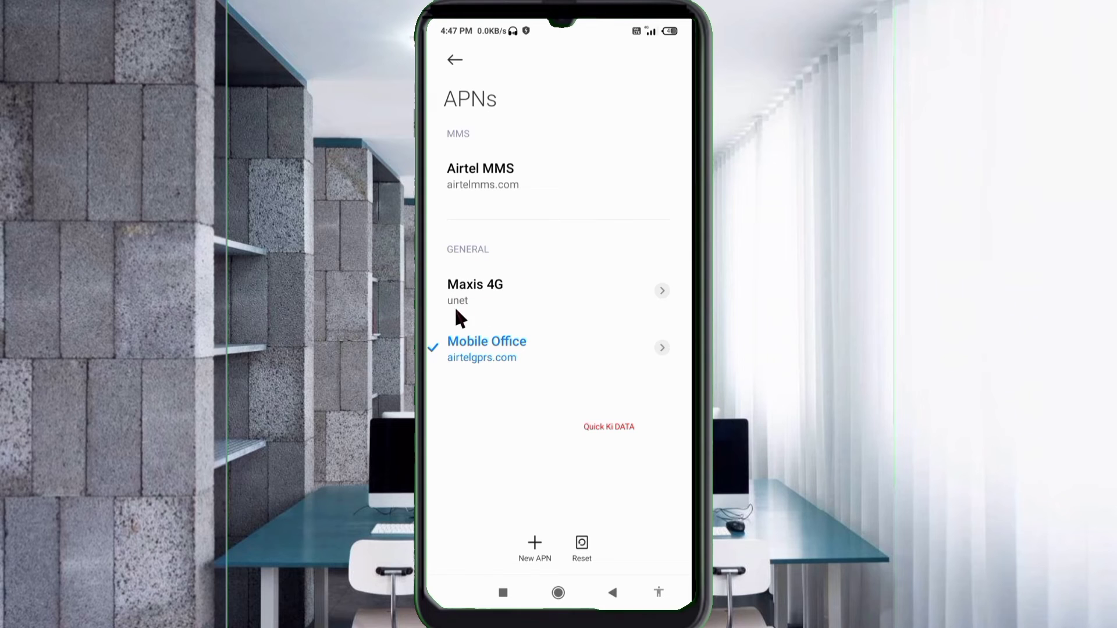
click(471, 311)
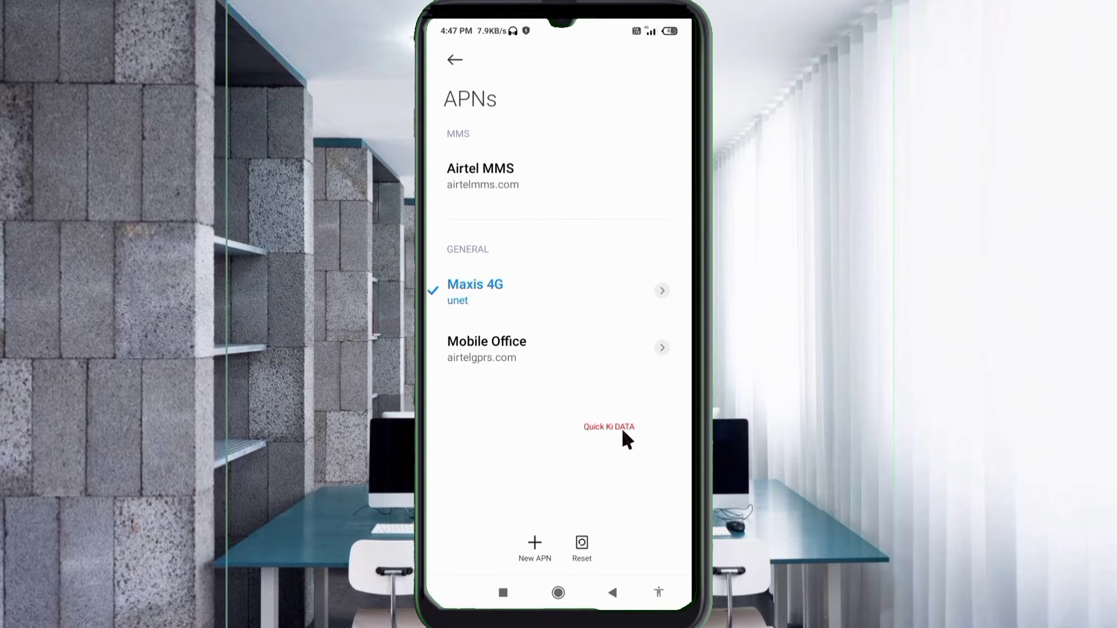
From the home screen, switch Aeroplane mode on and off, then launch Speedtest
key(Home)
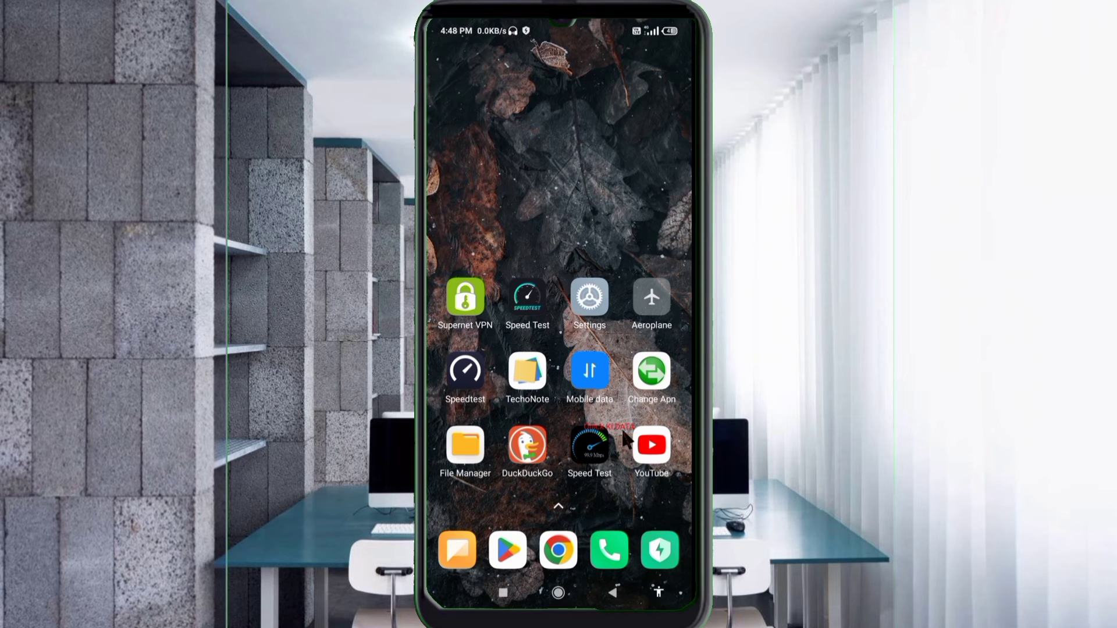
click(653, 326)
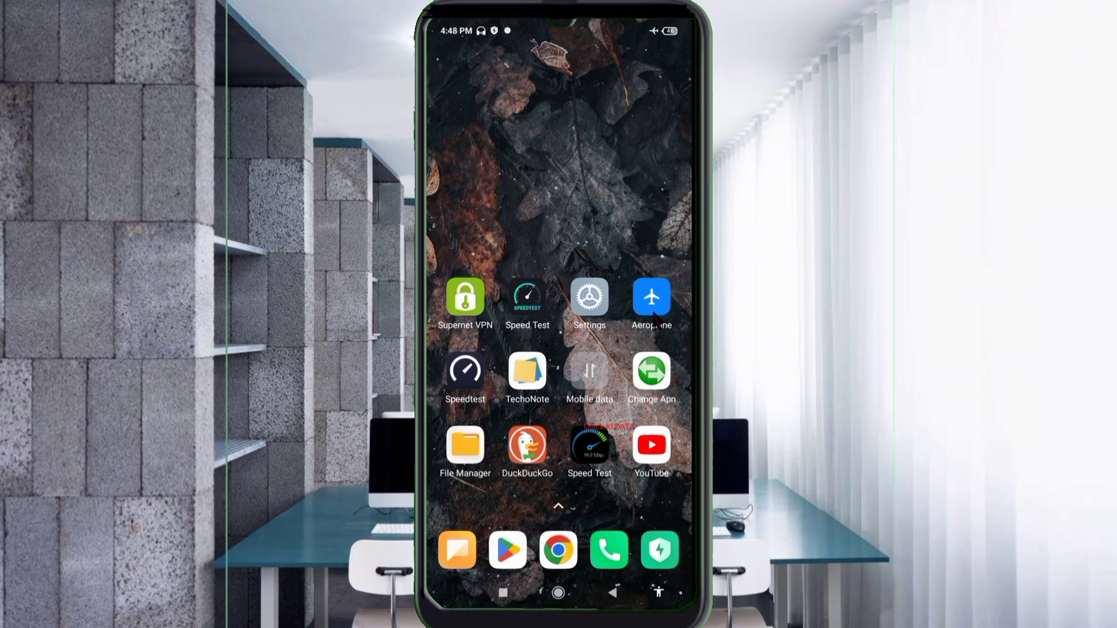
click(653, 317)
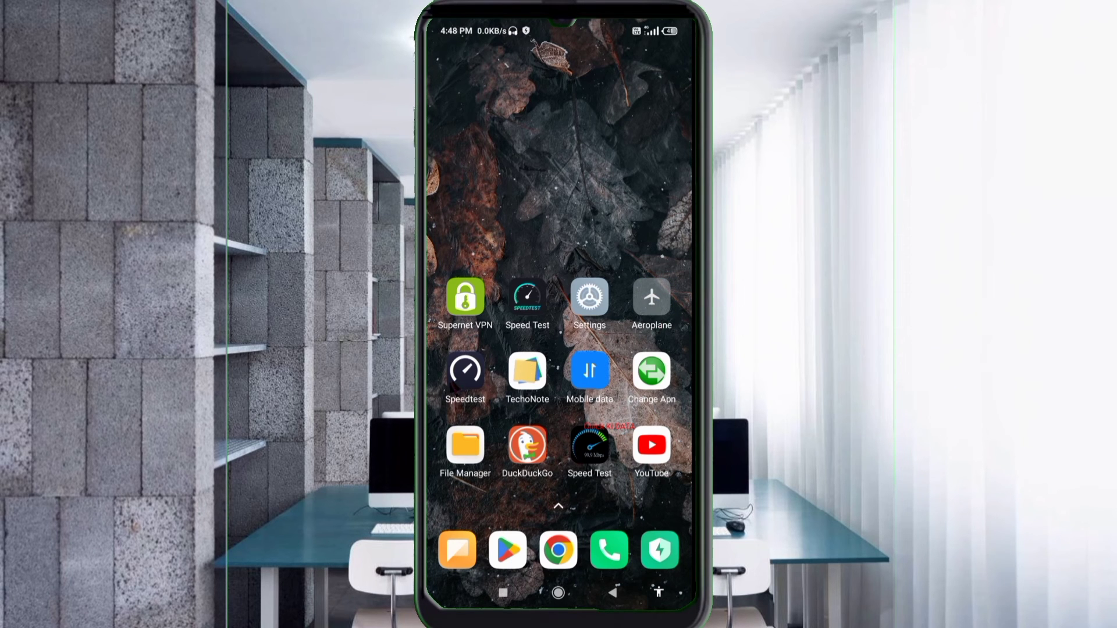
click(472, 373)
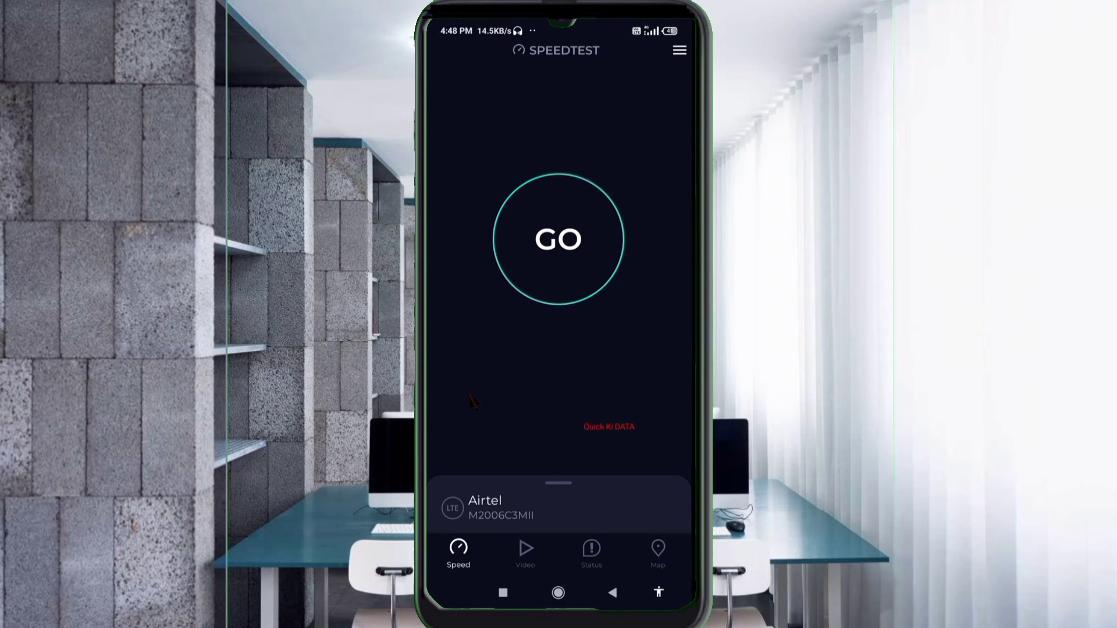
Run a Speedtest (26.1 Mbps down, 25.9 Mbps up, 40 ms ping), then go home
click(562, 270)
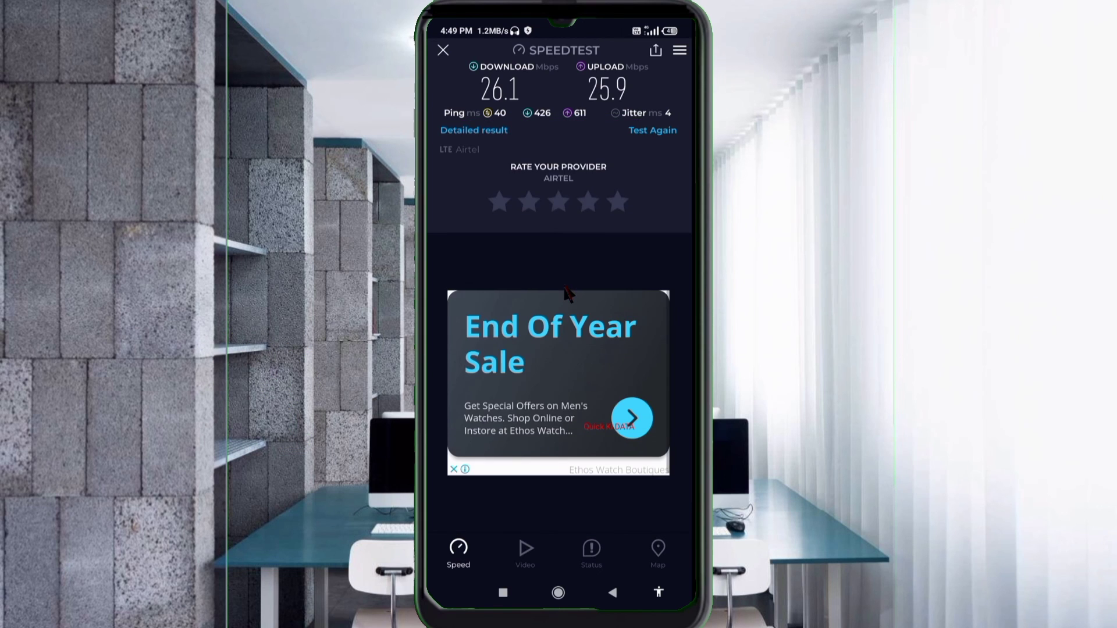
key(Home)
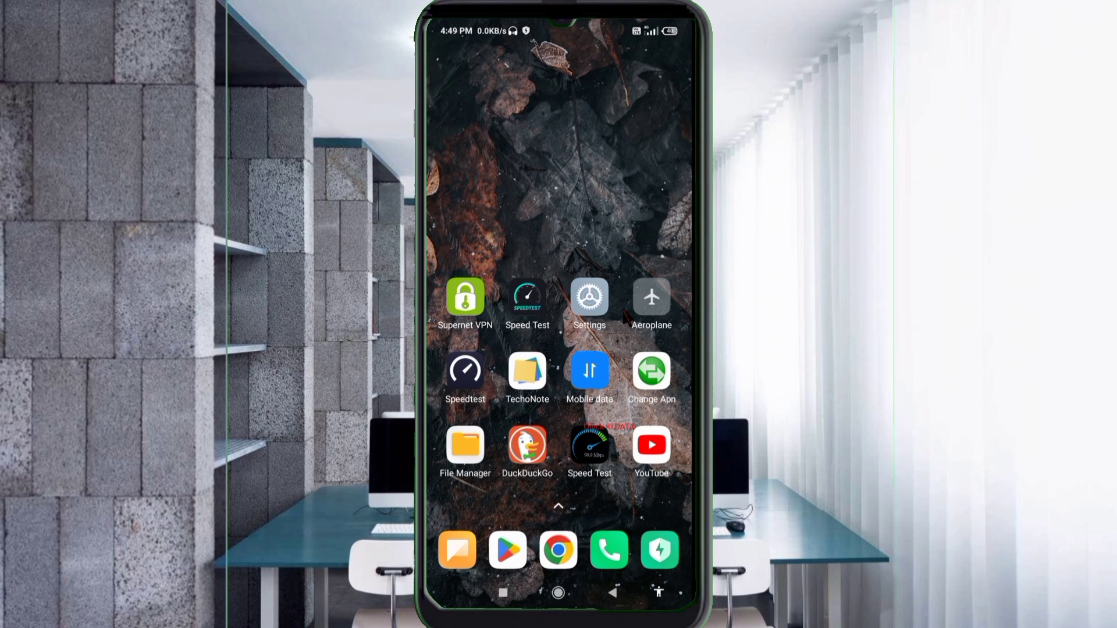